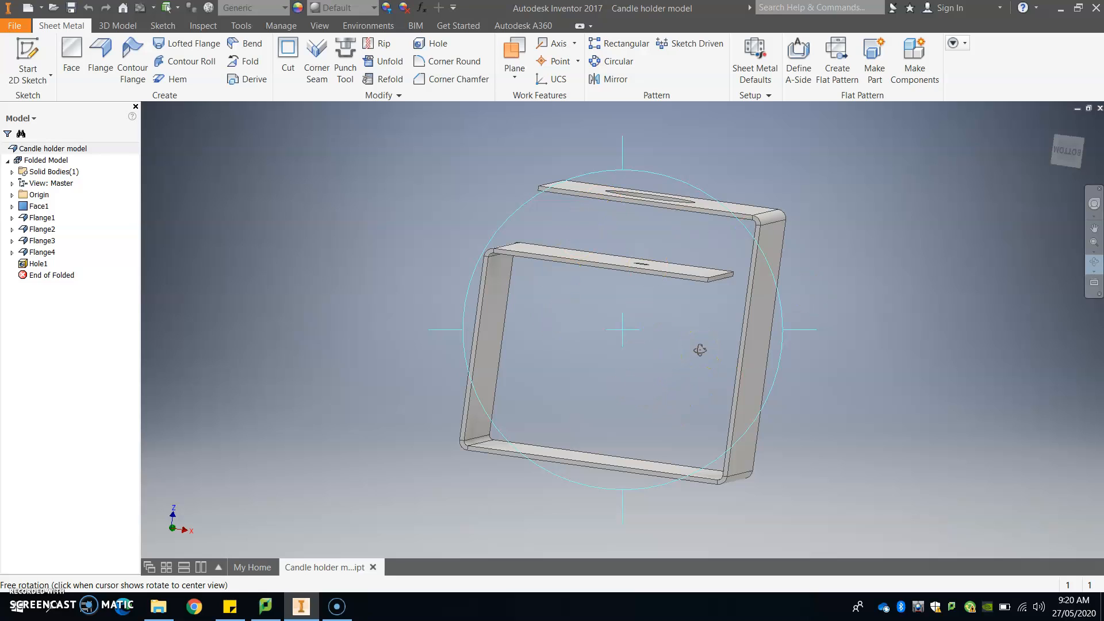
Create a new drawing and set its active annotation standard to Default Standard (Fabrication-mm).
click(43, 9)
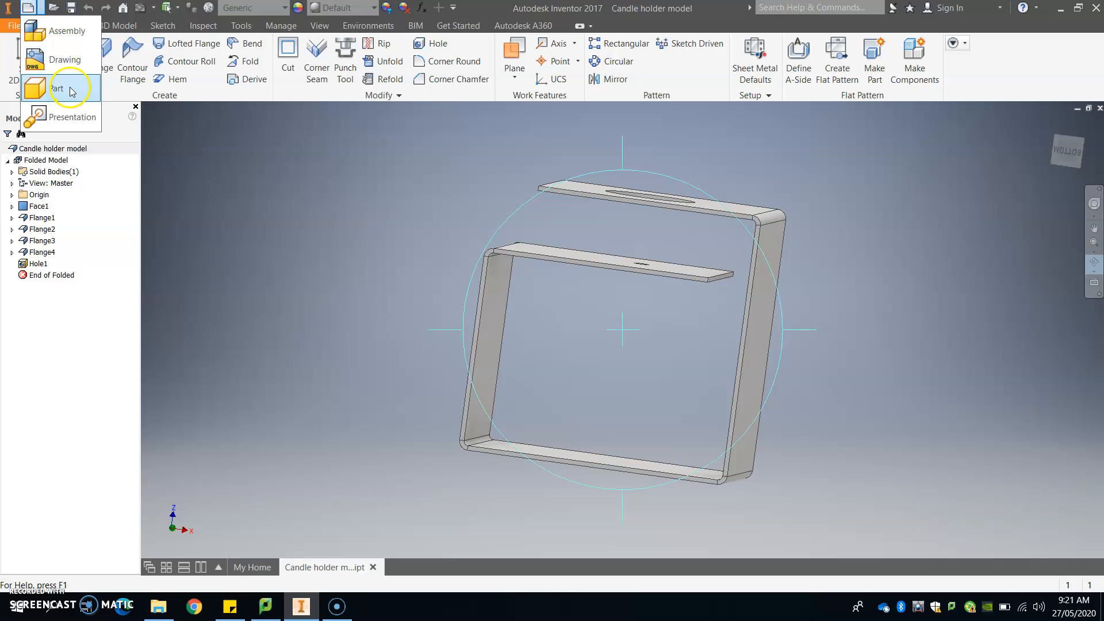
click(65, 60)
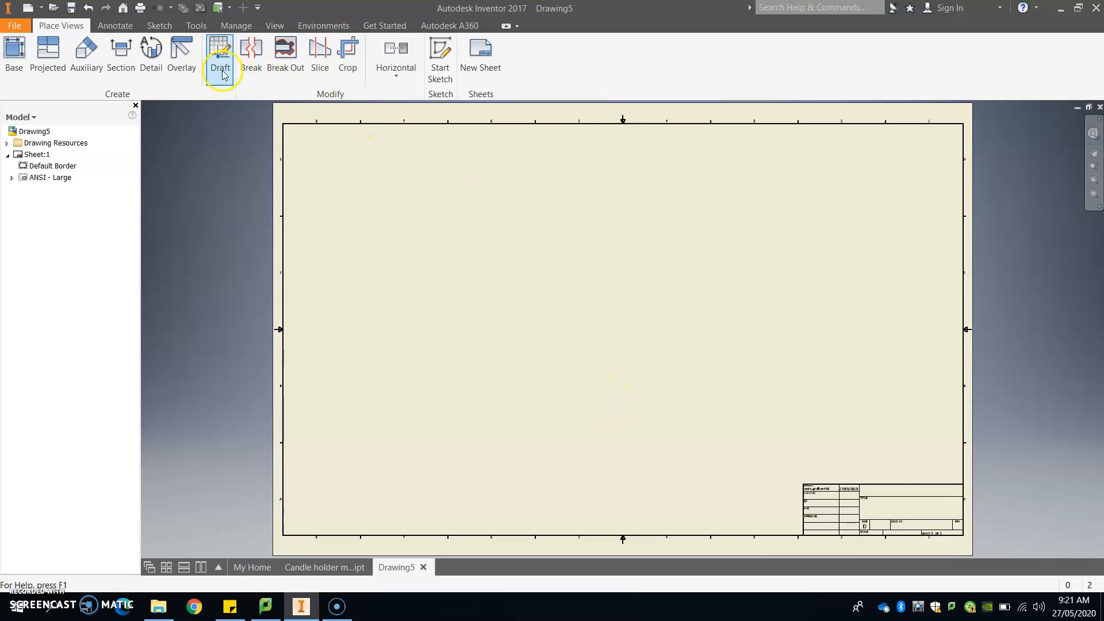
click(169, 26)
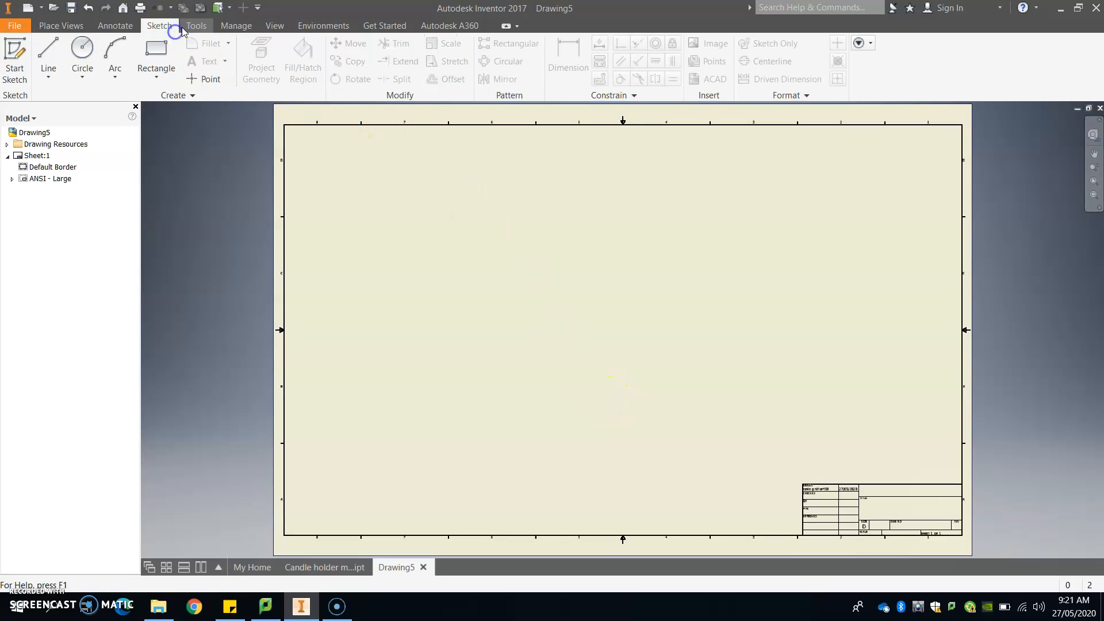
click(185, 26)
click(116, 26)
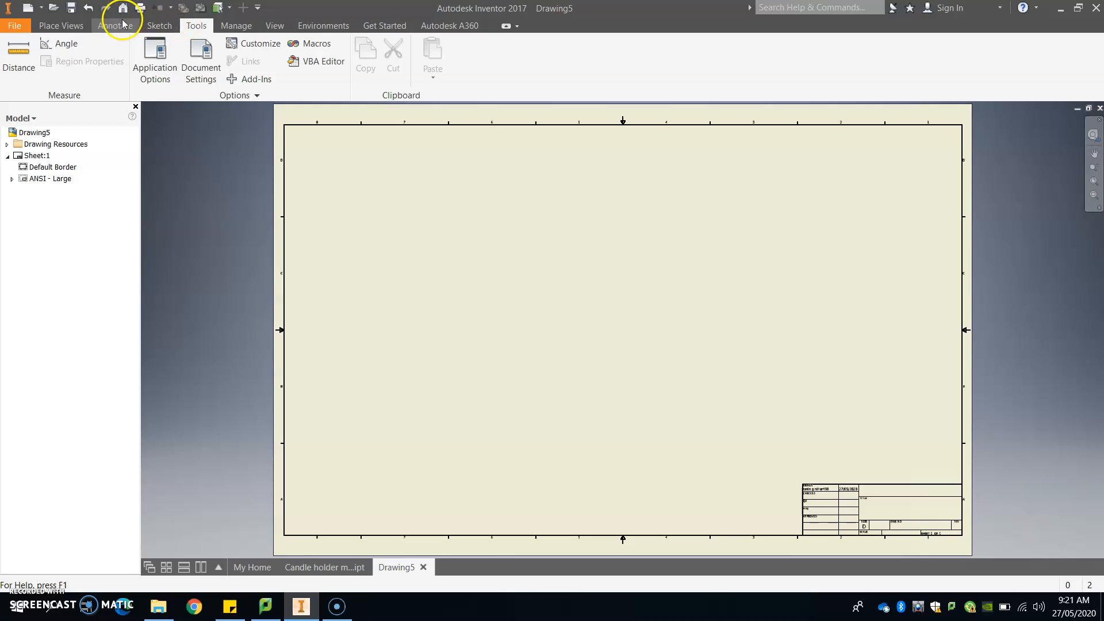
click(181, 27)
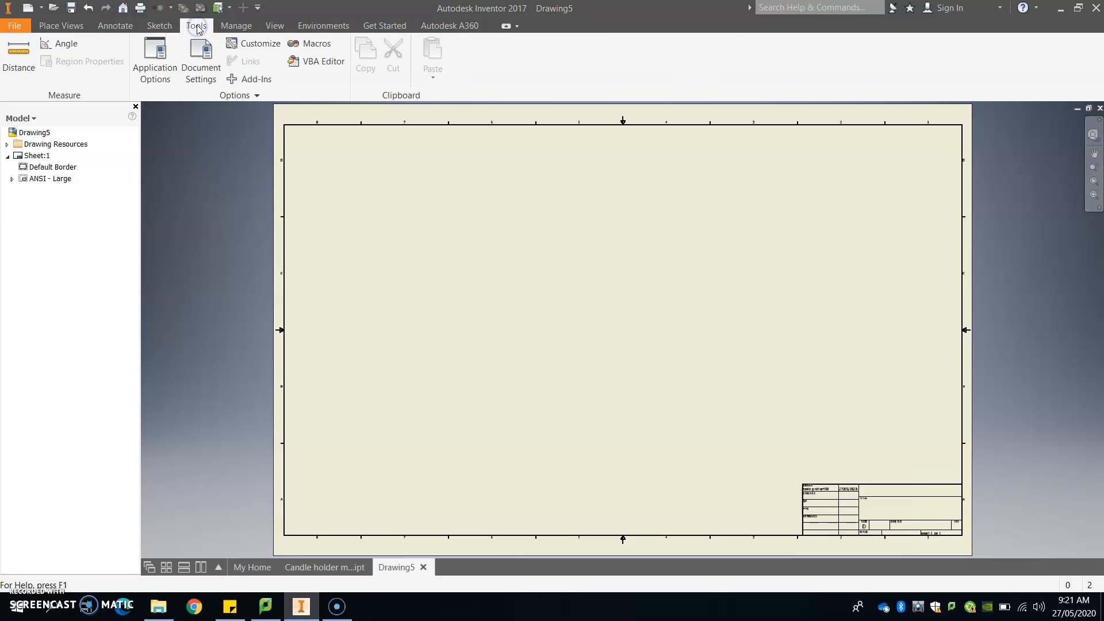
click(213, 78)
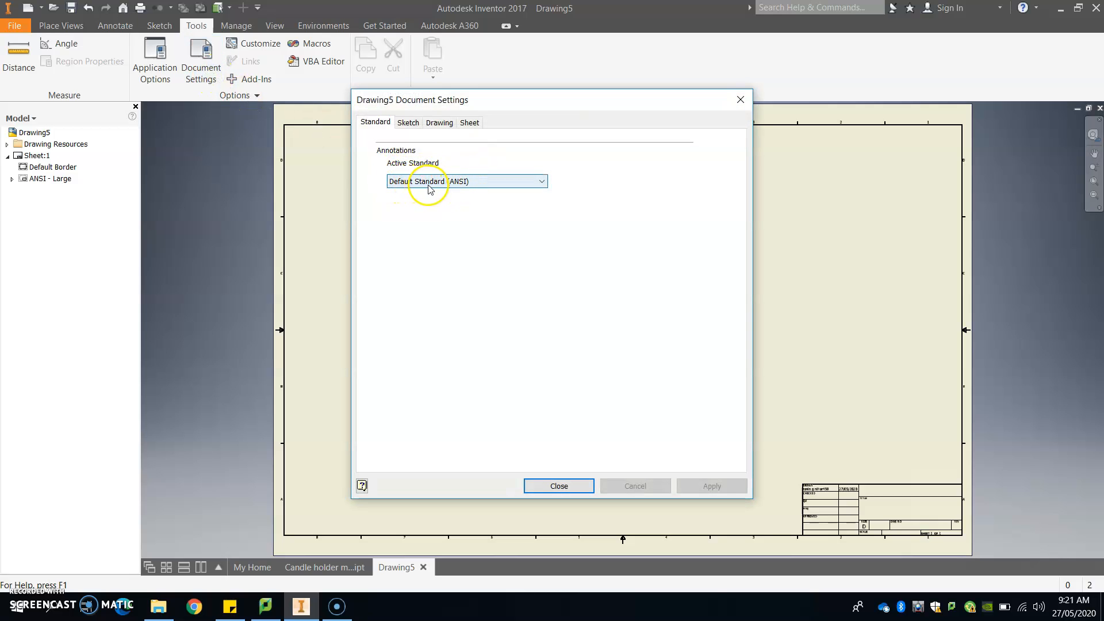
click(540, 184)
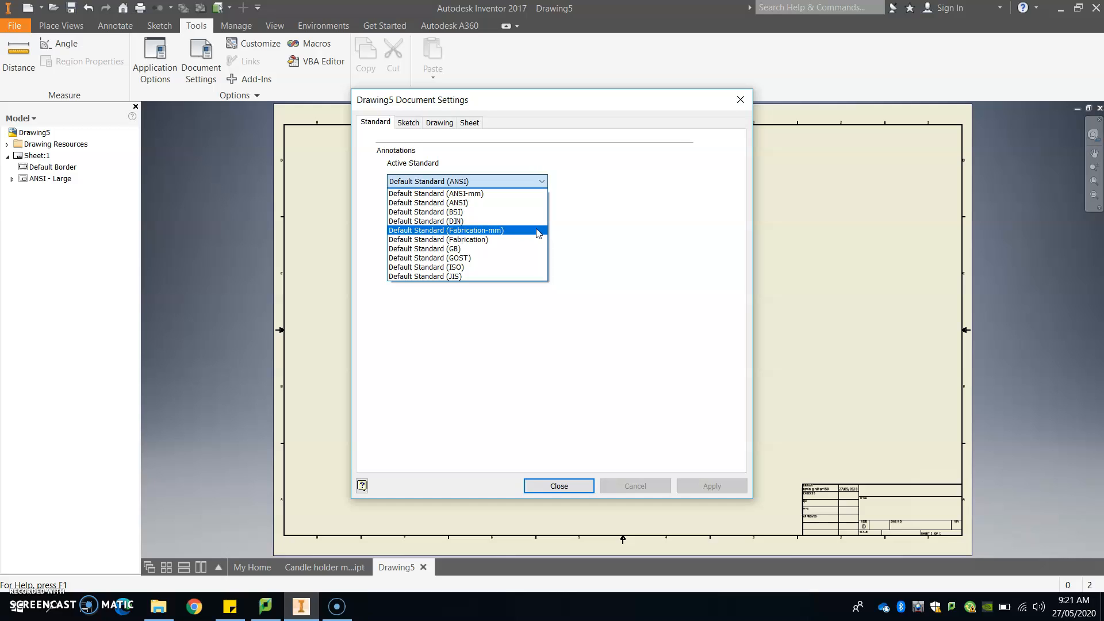
click(538, 230)
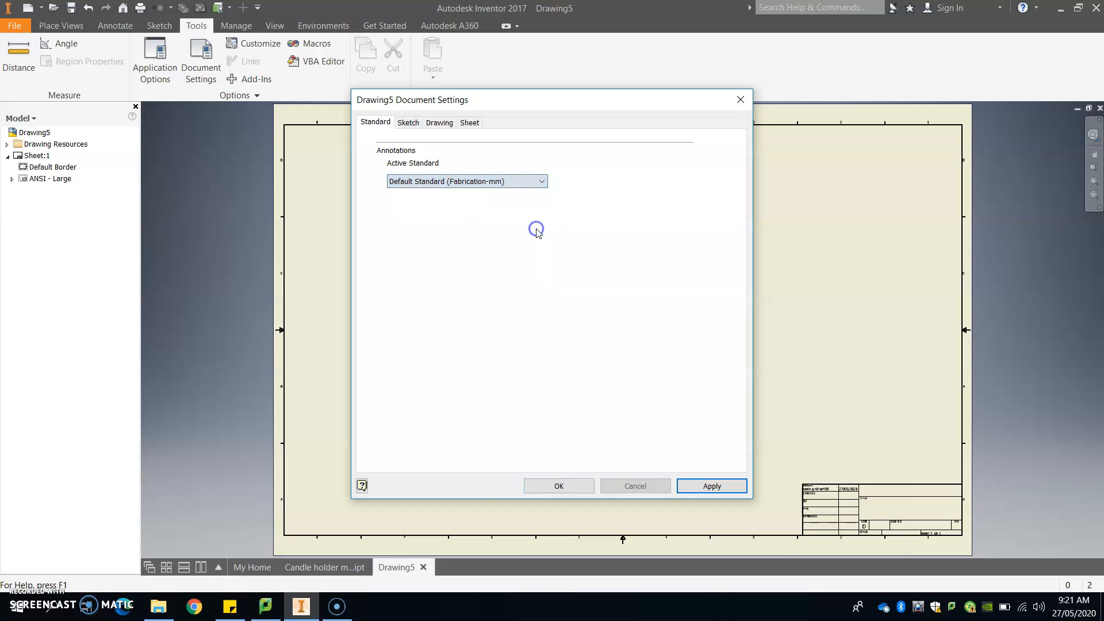
click(722, 486)
click(561, 486)
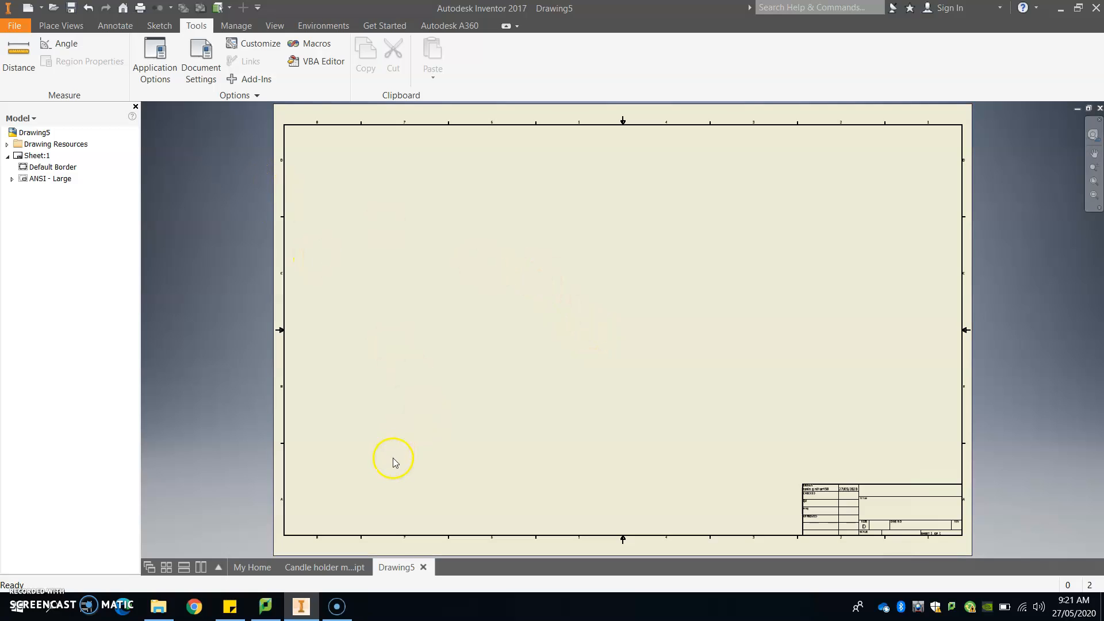
Start a base view of the folded candle holder model at 3 : 1 scale in the sheet's lower-left area.
right_click(390, 403)
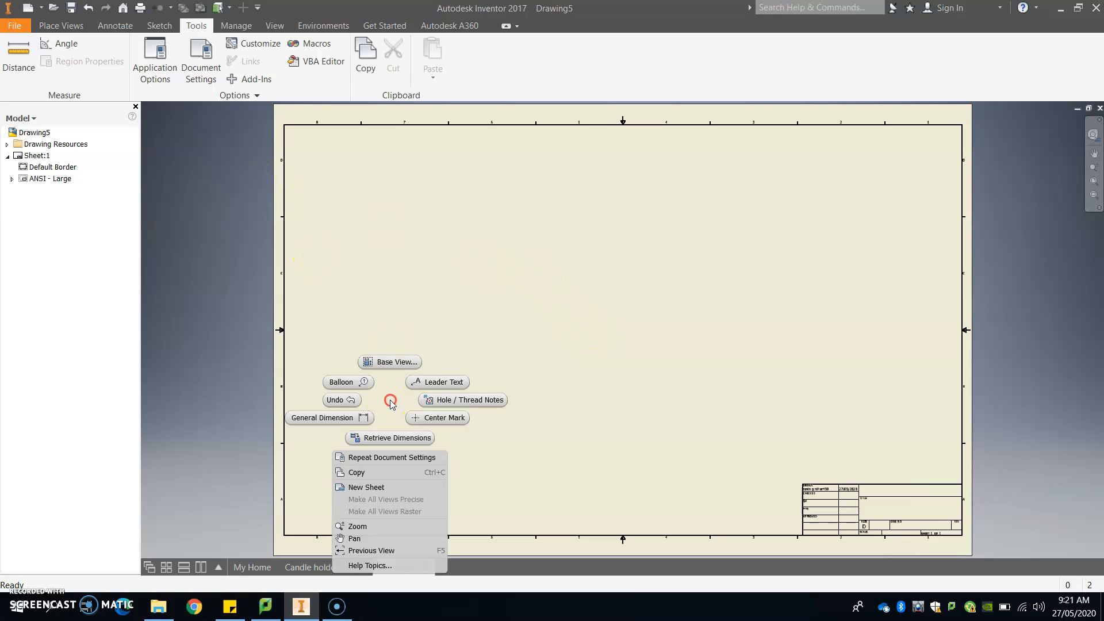
click(390, 362)
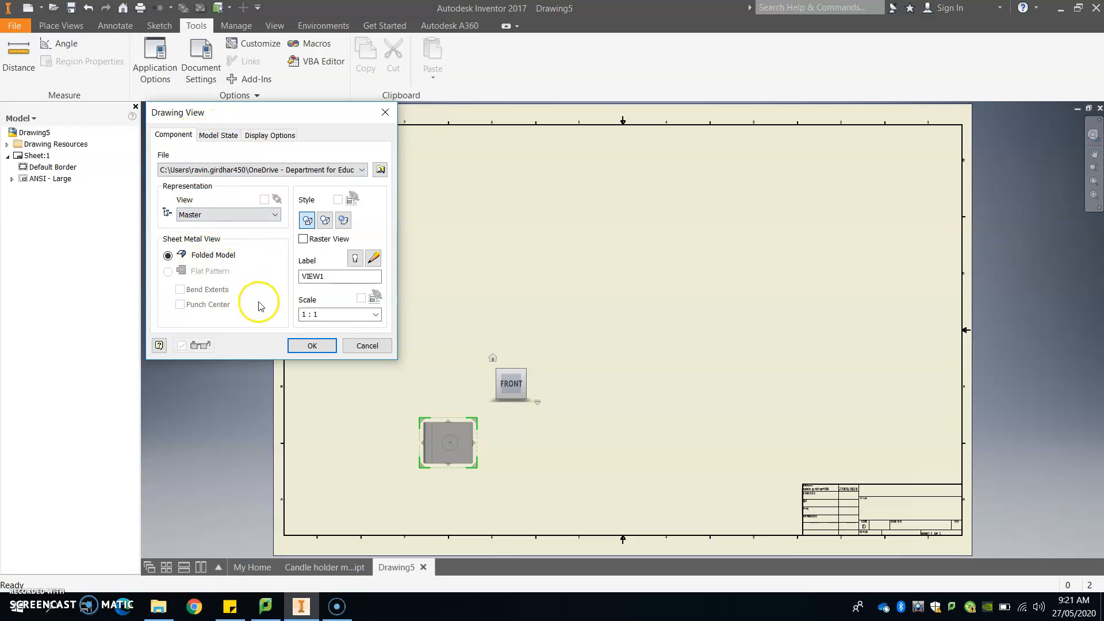
click(375, 317)
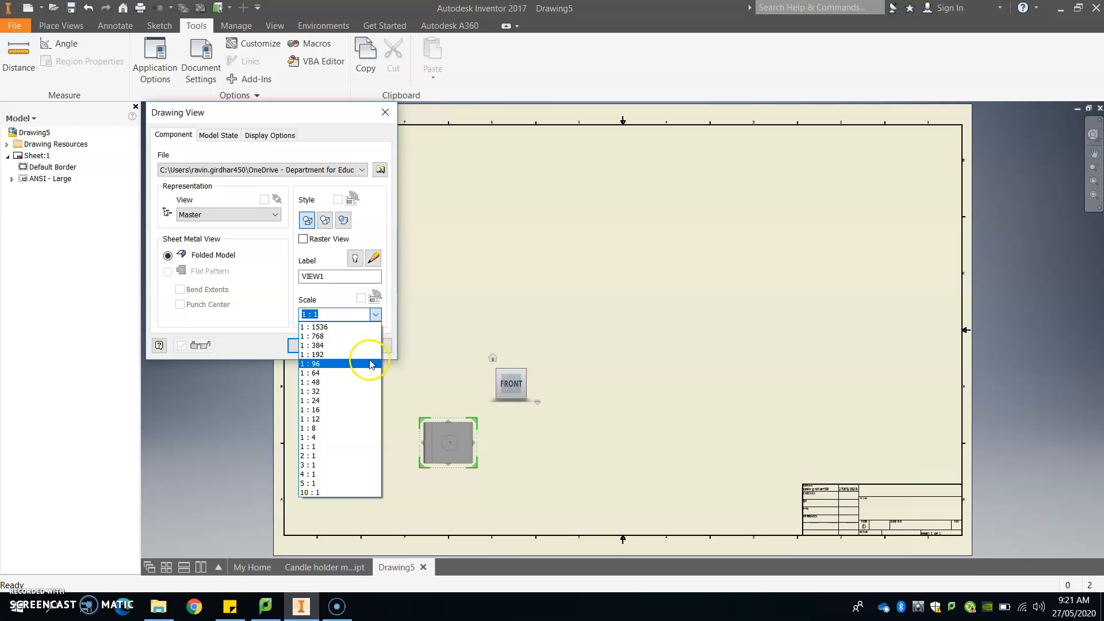
click(360, 465)
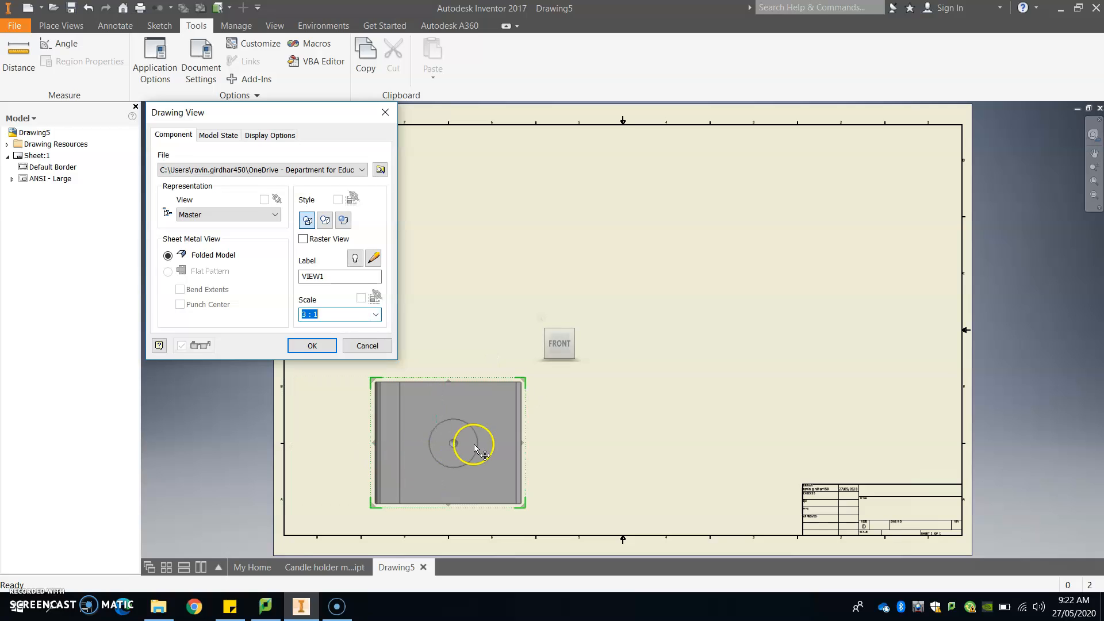
drag(493, 421, 468, 399)
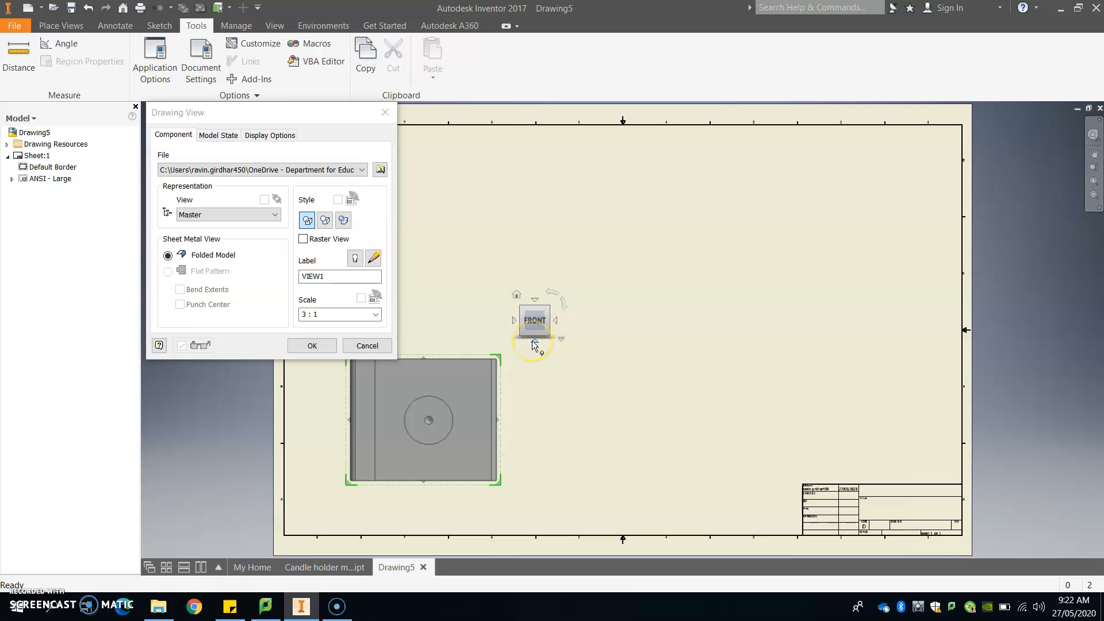
Turn the base view to the Bottom orientation and move it to the lower middle of the sheet.
click(535, 343)
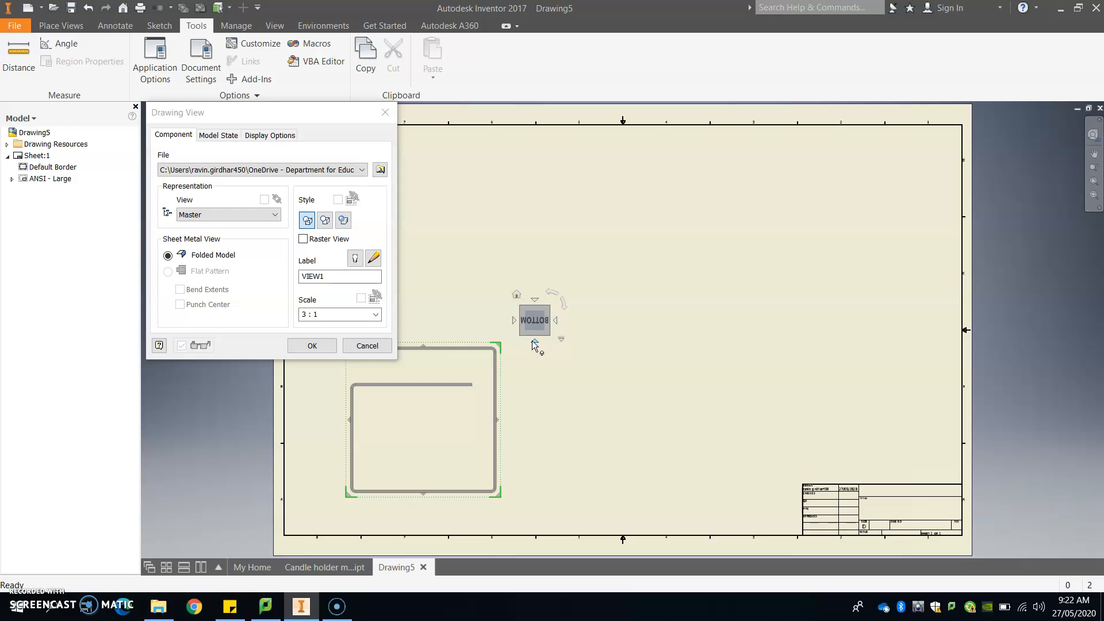
click(464, 388)
drag(464, 388, 716, 391)
click(631, 396)
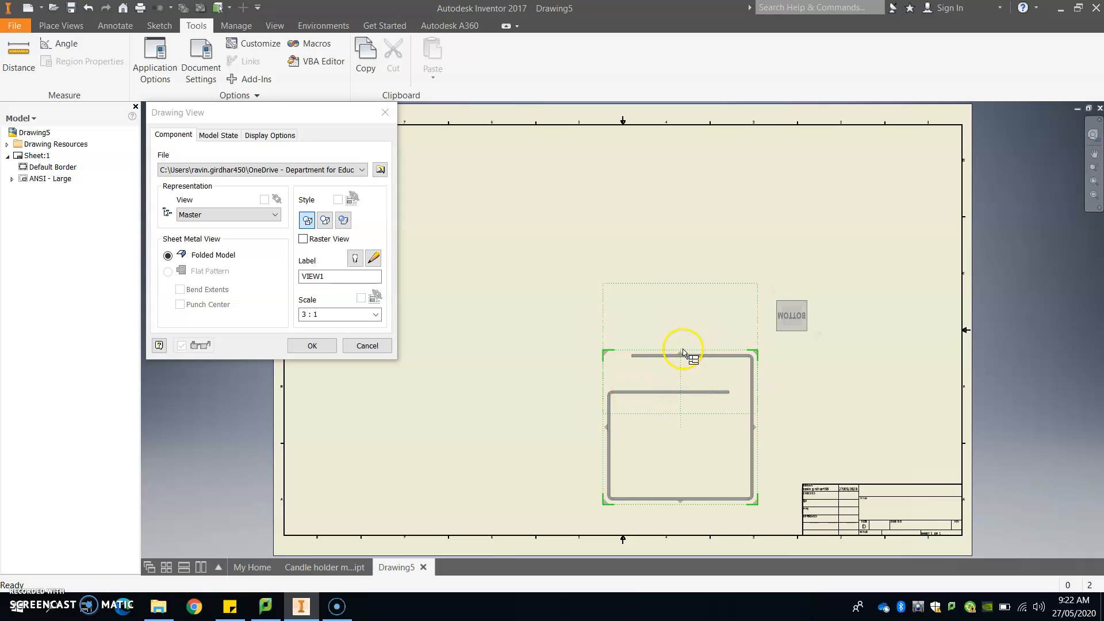
Project a view above the base view and turn the base view to the Top orientation.
drag(683, 321, 685, 214)
mouse_move(791, 315)
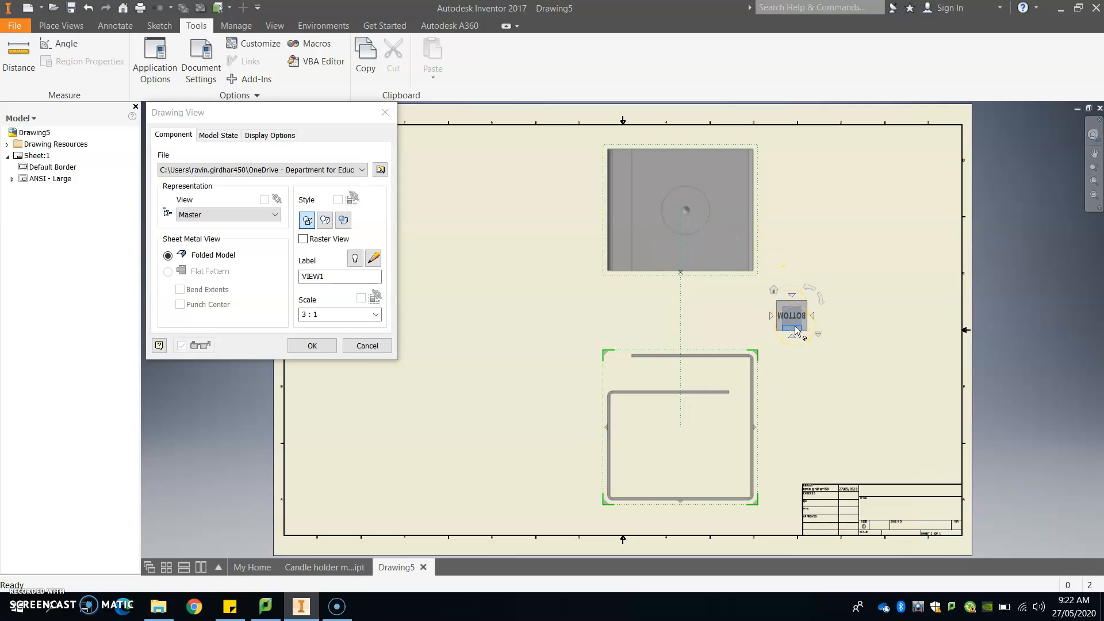
click(791, 295)
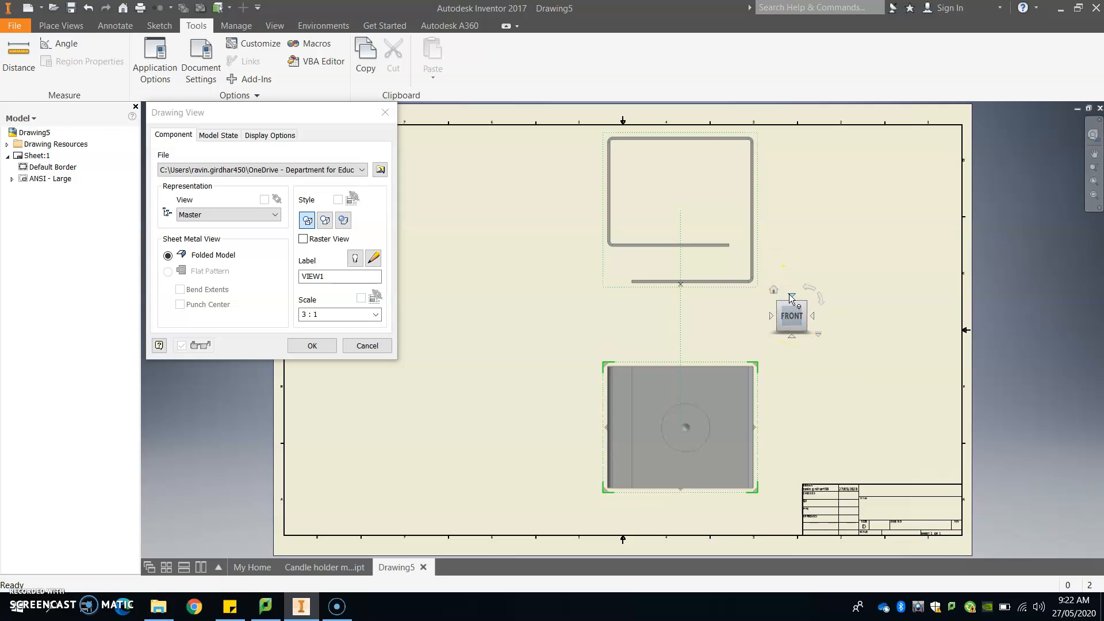
click(788, 295)
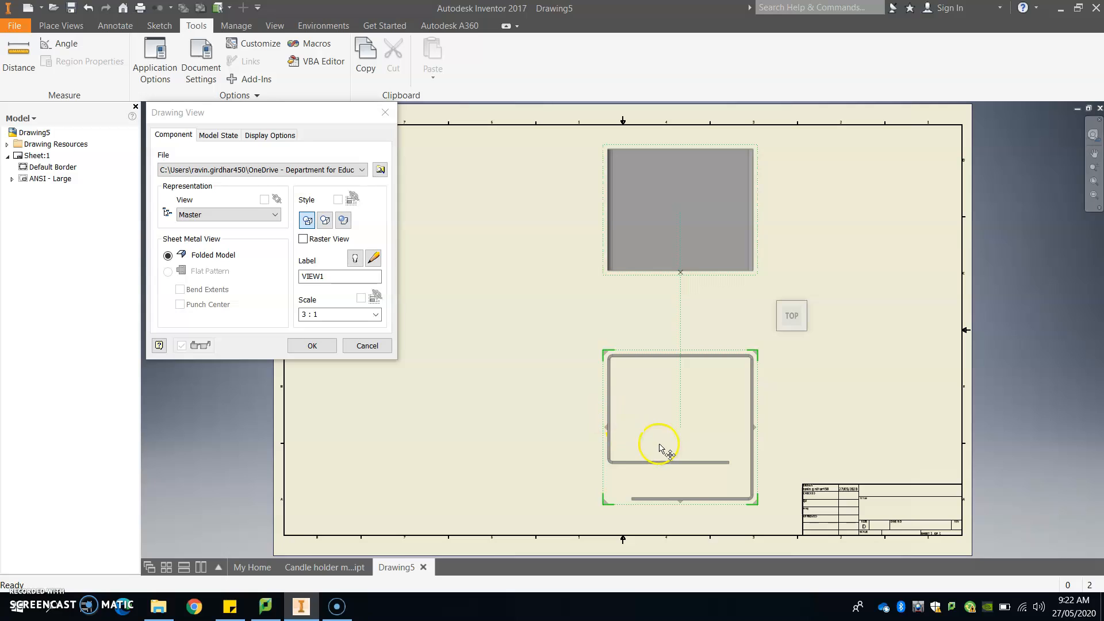
Project a side view to the left of the base view and create all the drawing views.
drag(602, 428, 398, 407)
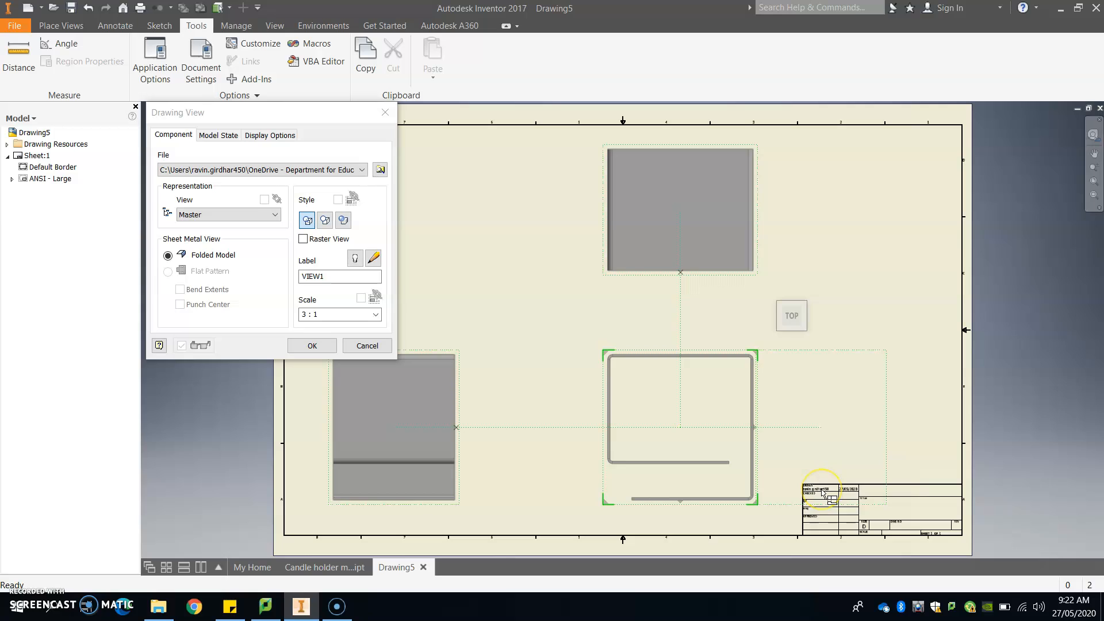
scroll(823, 492, up, 5)
scroll(823, 492, down, 3)
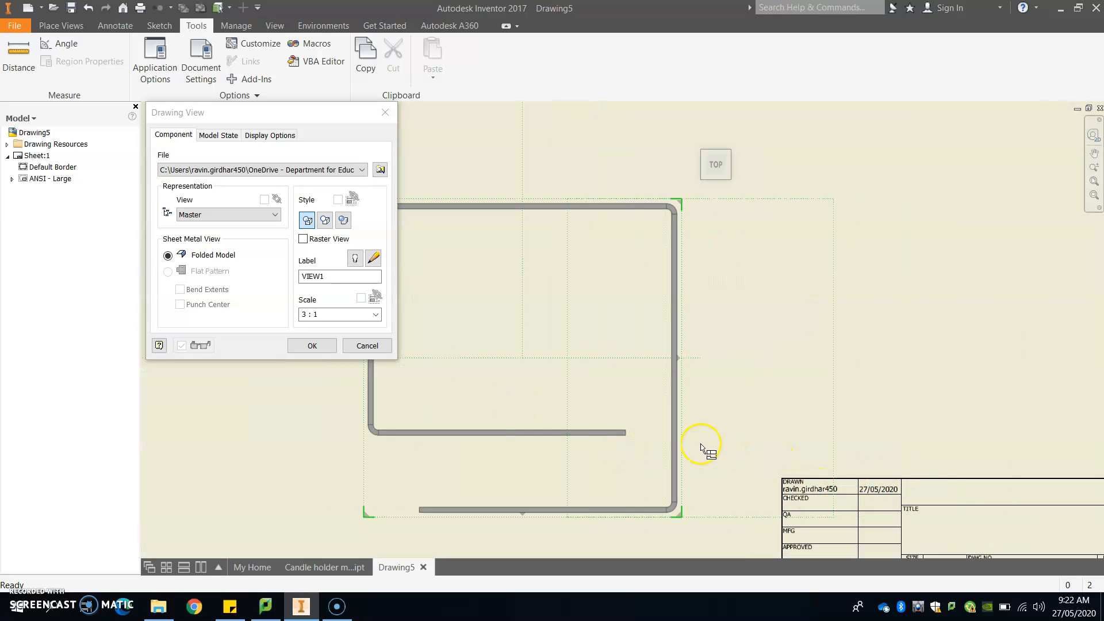
scroll(700, 448, down, 2)
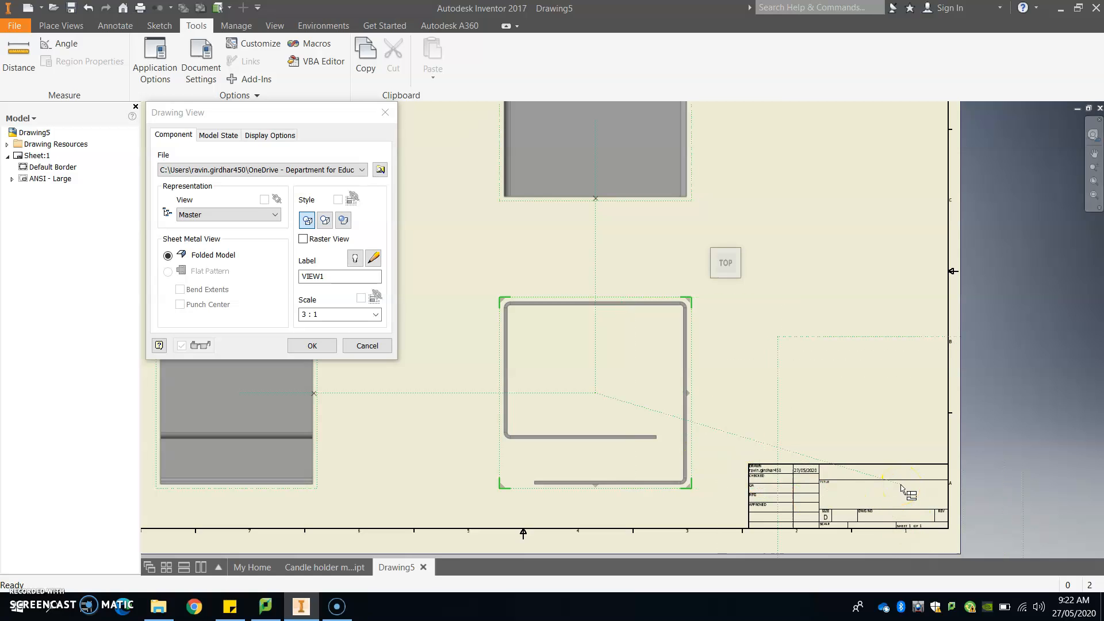
click(320, 345)
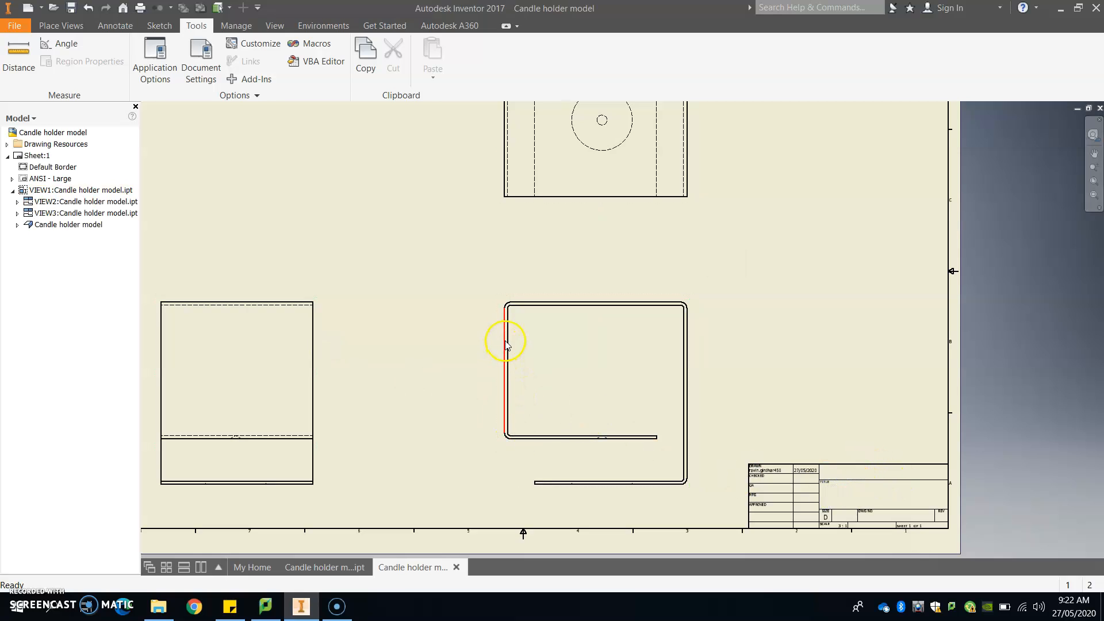
Dimension the overall width of the projected side view, placing the dimension above it with default dimension settings.
mouse_move(503, 311)
middle_down()
mouse_move(649, 310)
mouse_move(658, 325)
mouse_move(695, 276)
mouse_move(682, 289)
middle_up()
key(alt)
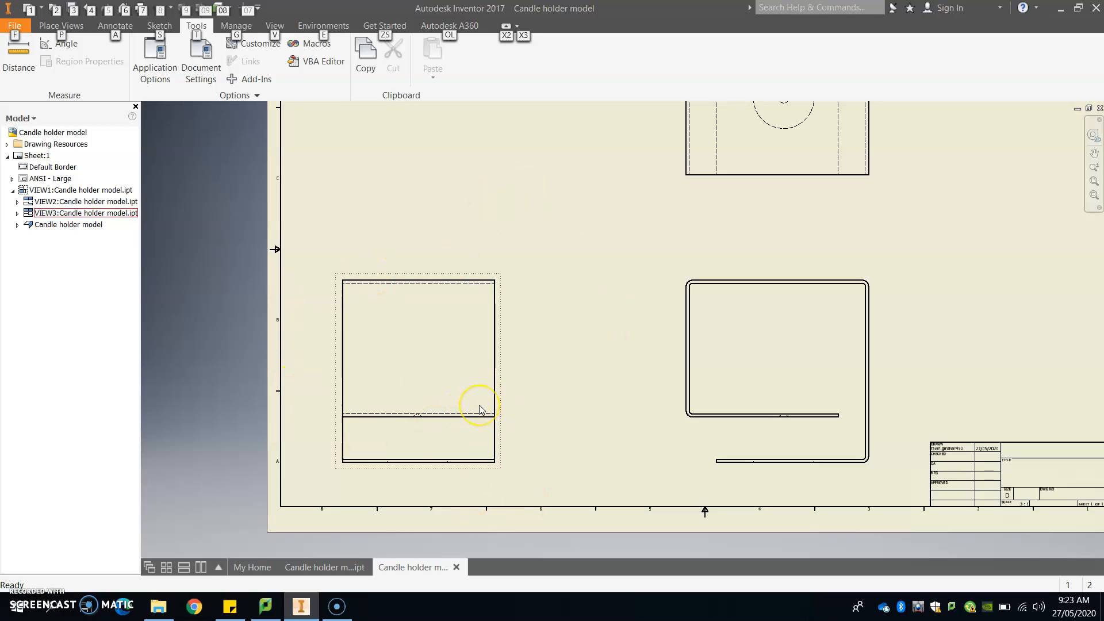
click(486, 387)
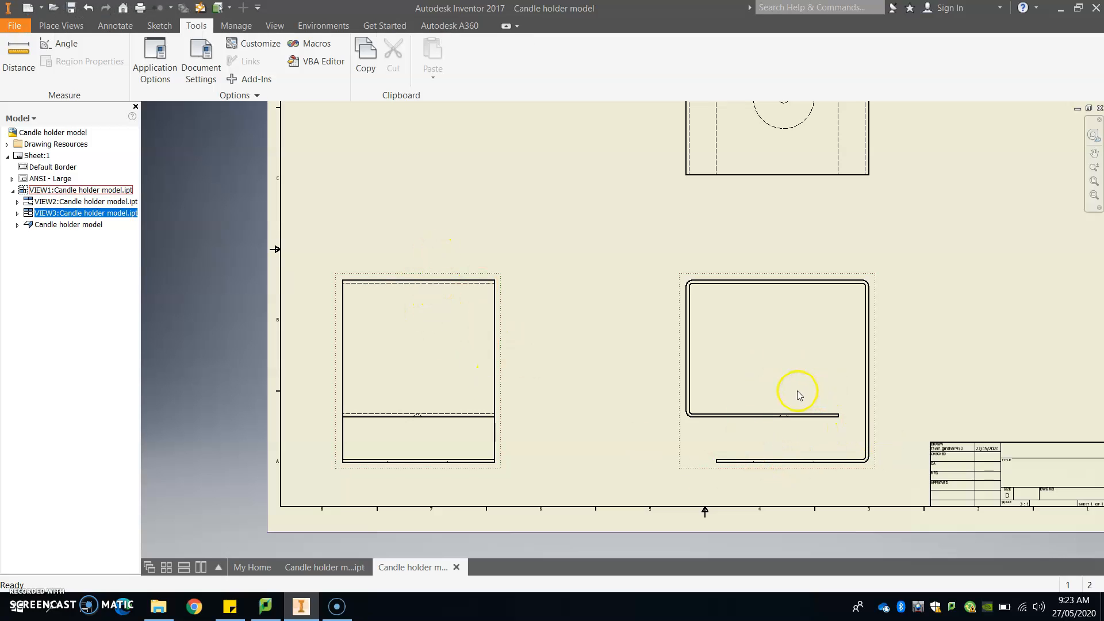
click(128, 27)
click(26, 55)
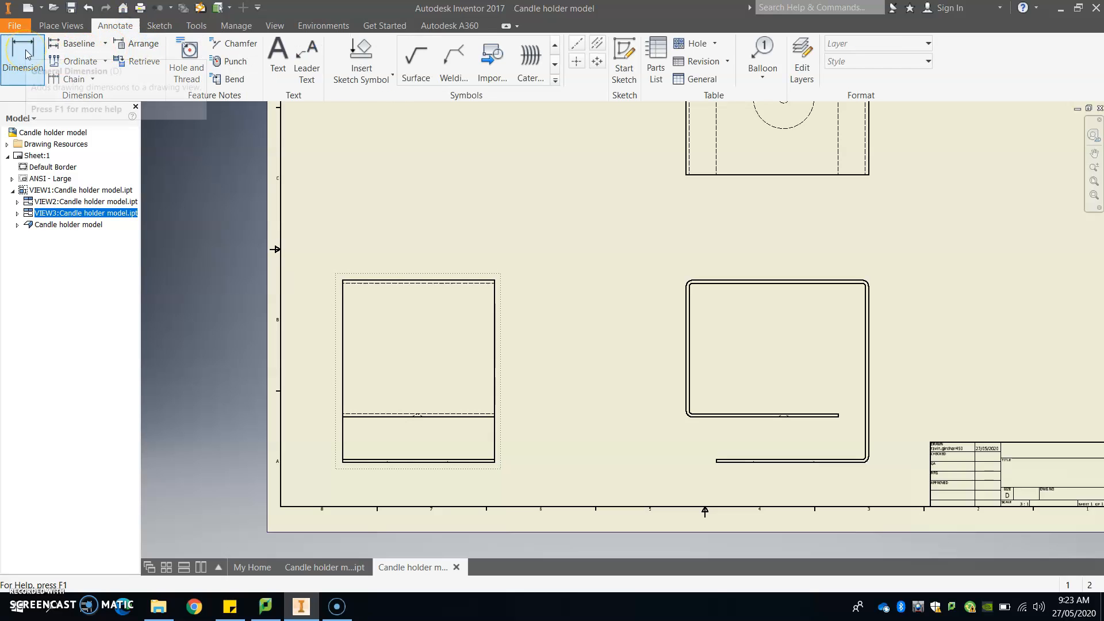
click(344, 300)
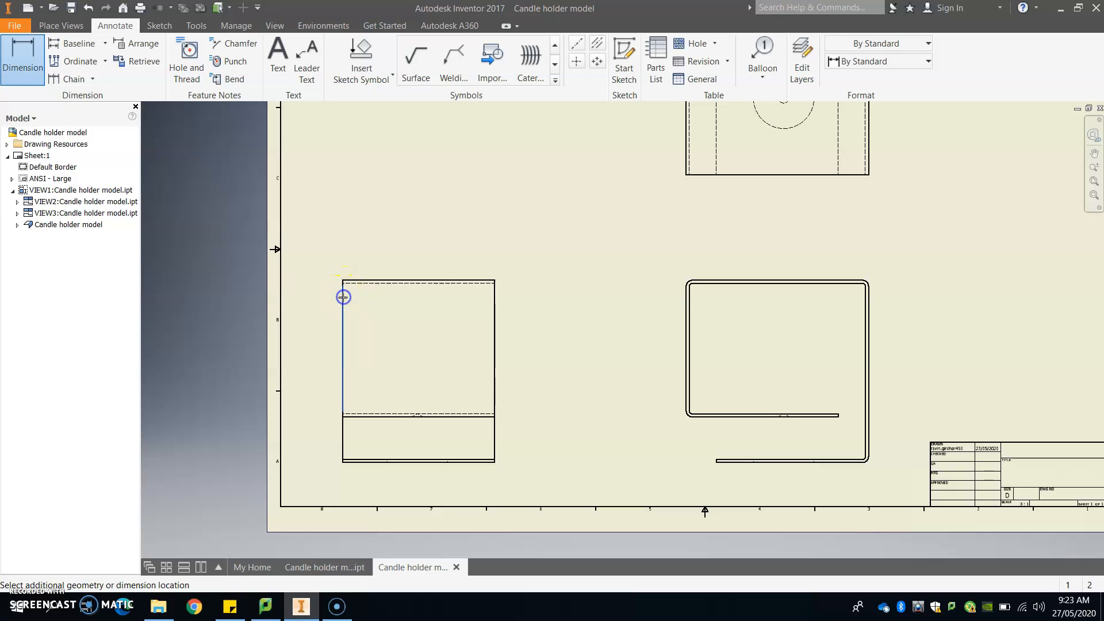
click(492, 304)
click(495, 250)
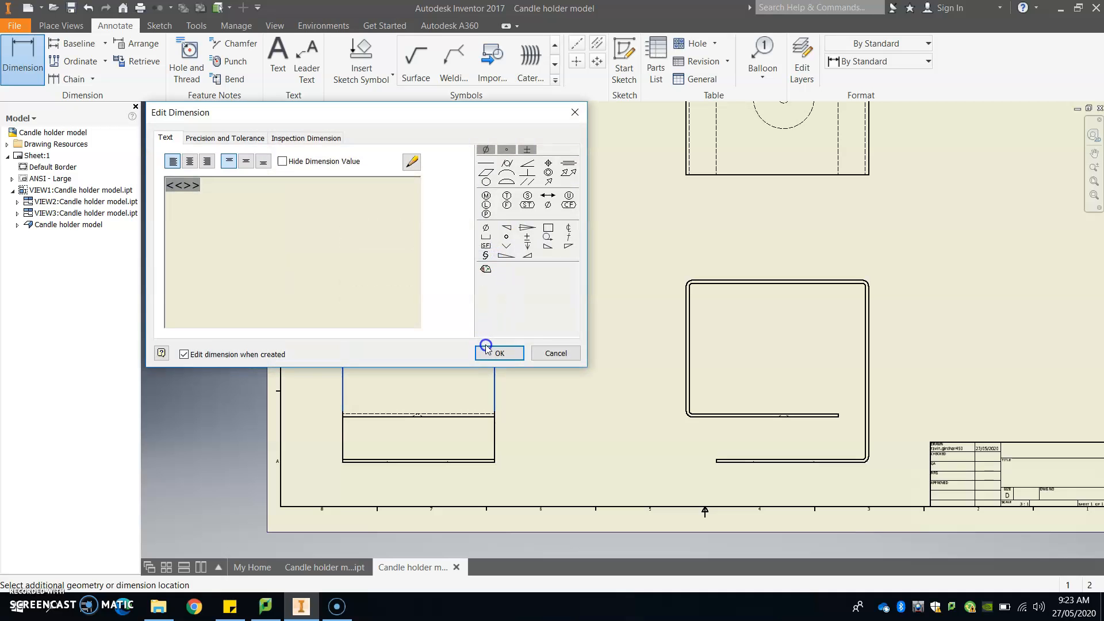
click(317, 138)
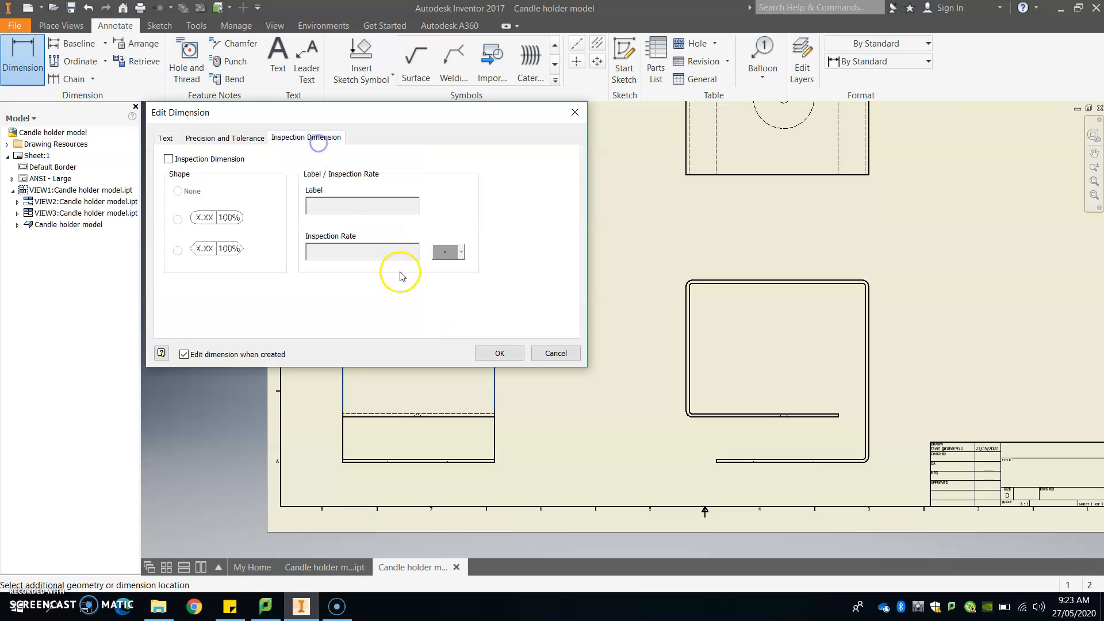
click(499, 353)
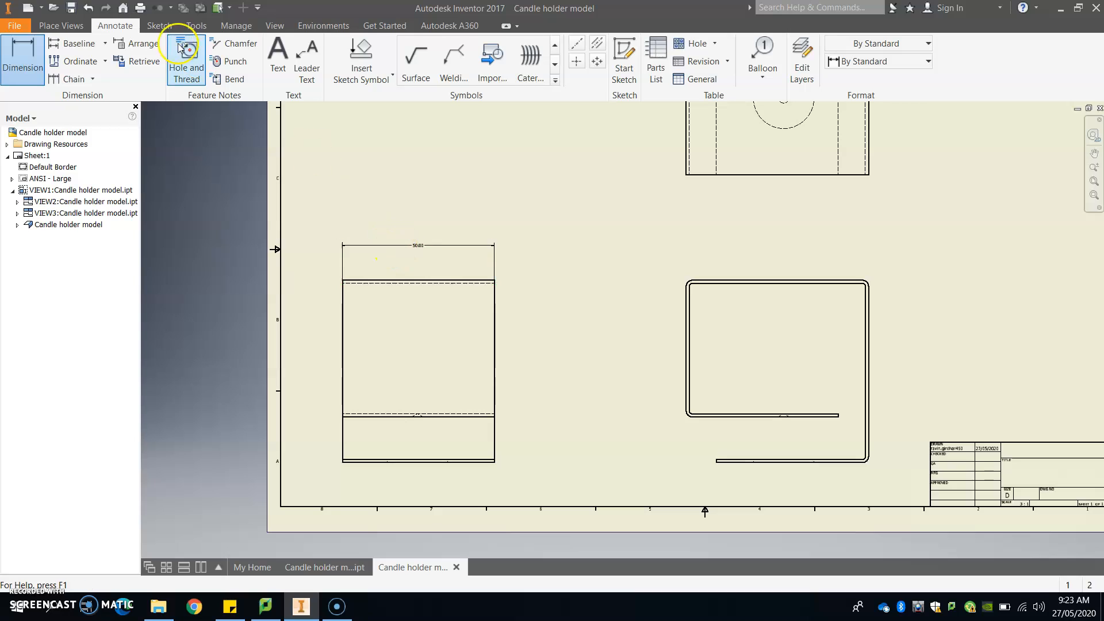
Dimension the side view's overall height between its uppermost and lowest edges, placing the dimension to its right.
click(30, 51)
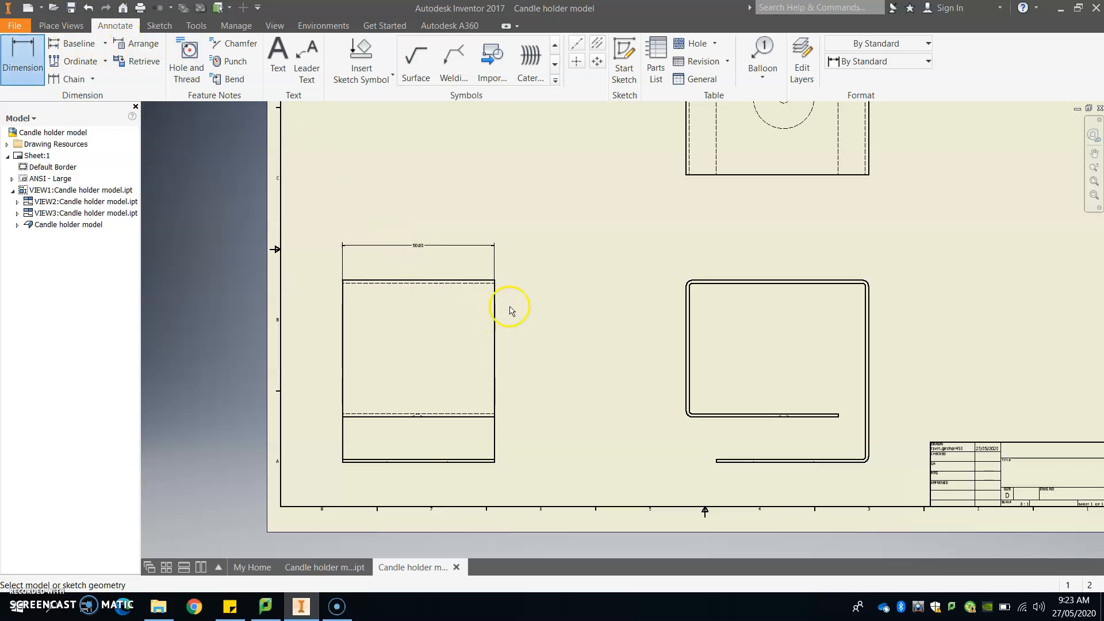
click(483, 281)
click(449, 462)
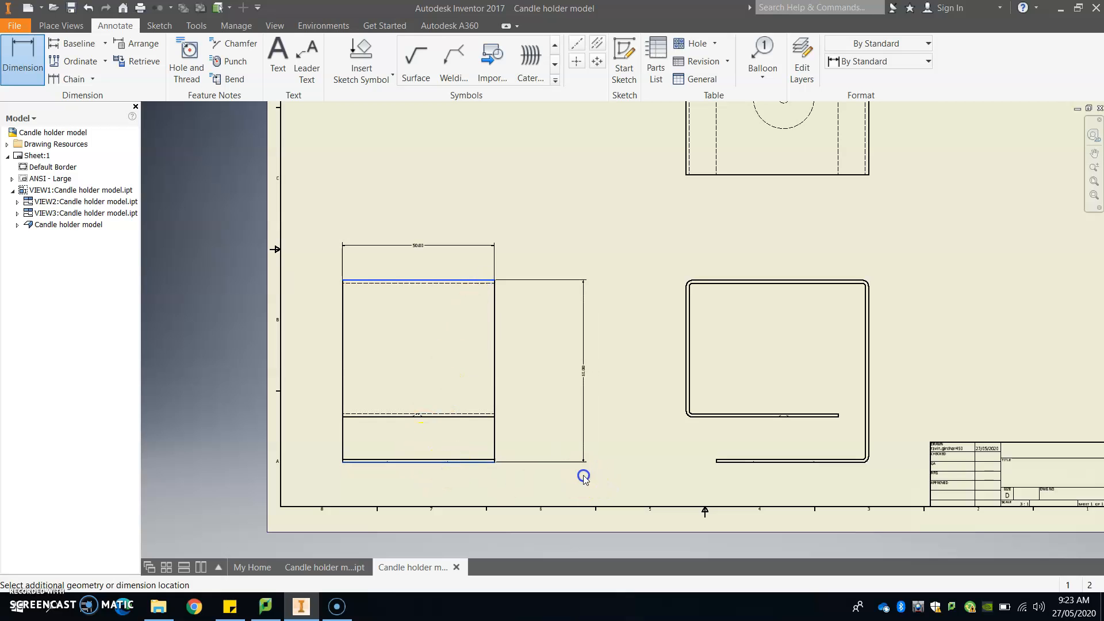
click(584, 477)
click(522, 355)
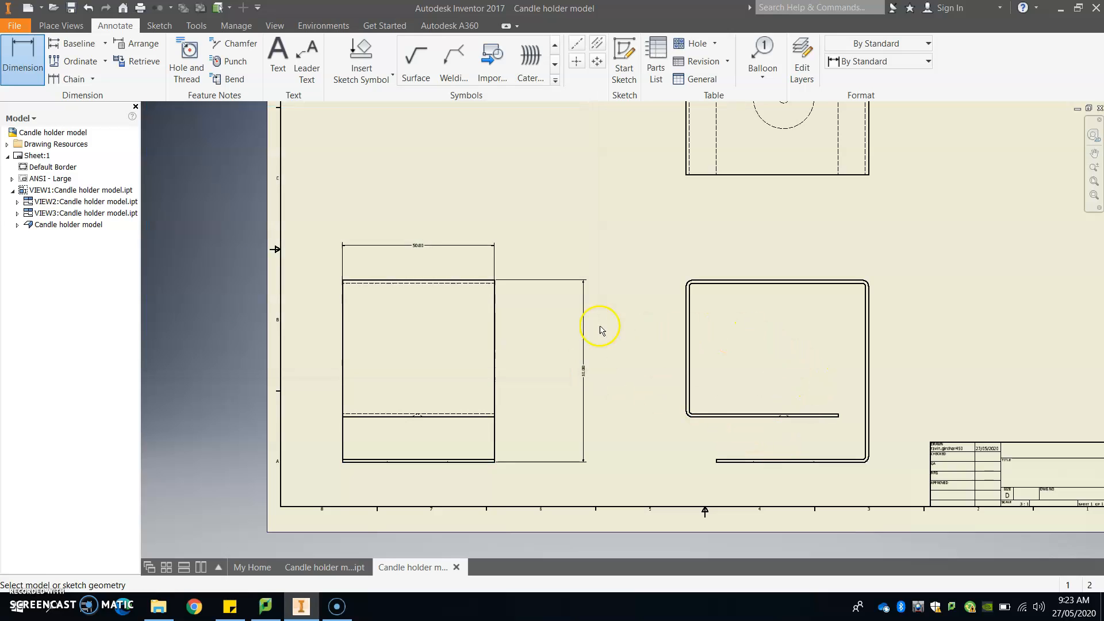
Dimension the side view's height from its upper edge down to the inner shelf's lower edge, placing it inside the overall height dimension.
click(451, 280)
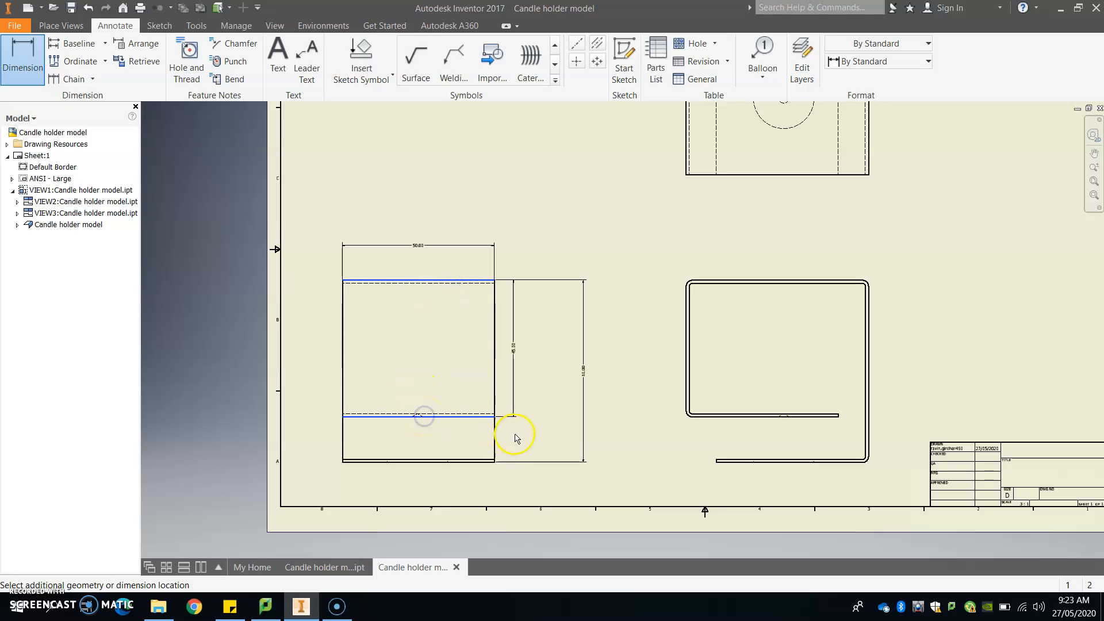
click(542, 433)
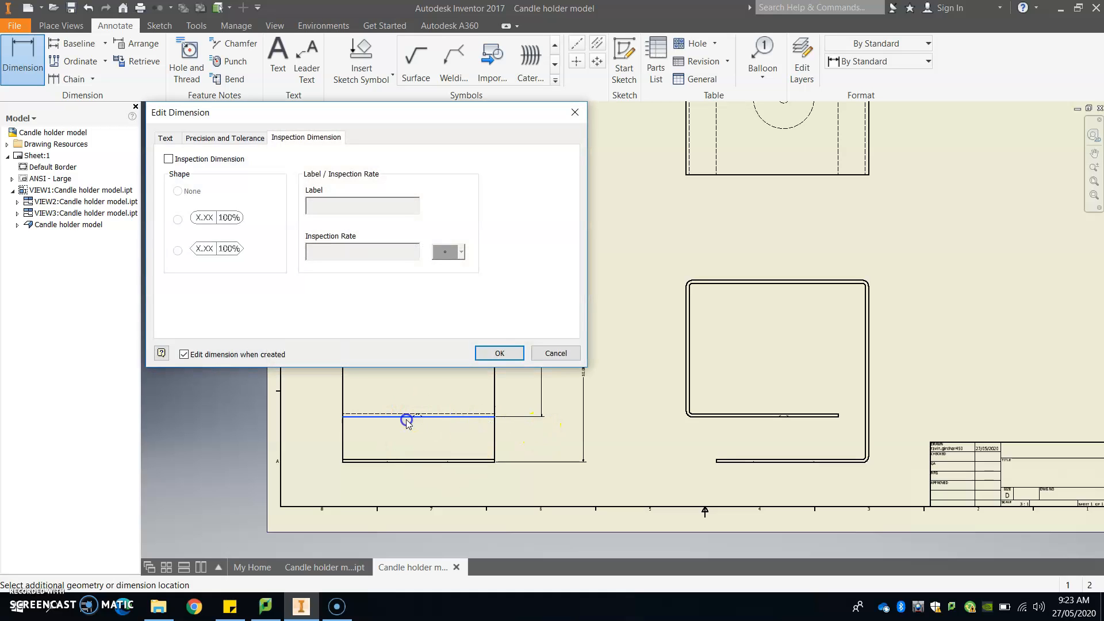
click(509, 355)
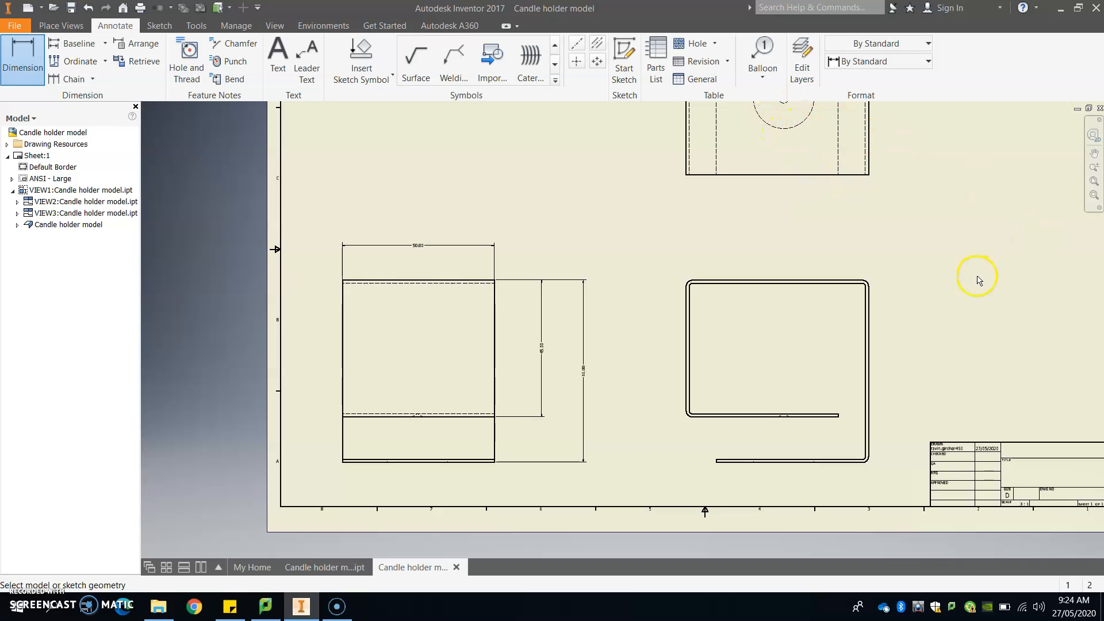
Dimension the diameter of the large hidden circle in the upper view, placing the text below and left of the circle with default settings.
scroll(979, 280, up, 3)
scroll(911, 218, down, 1)
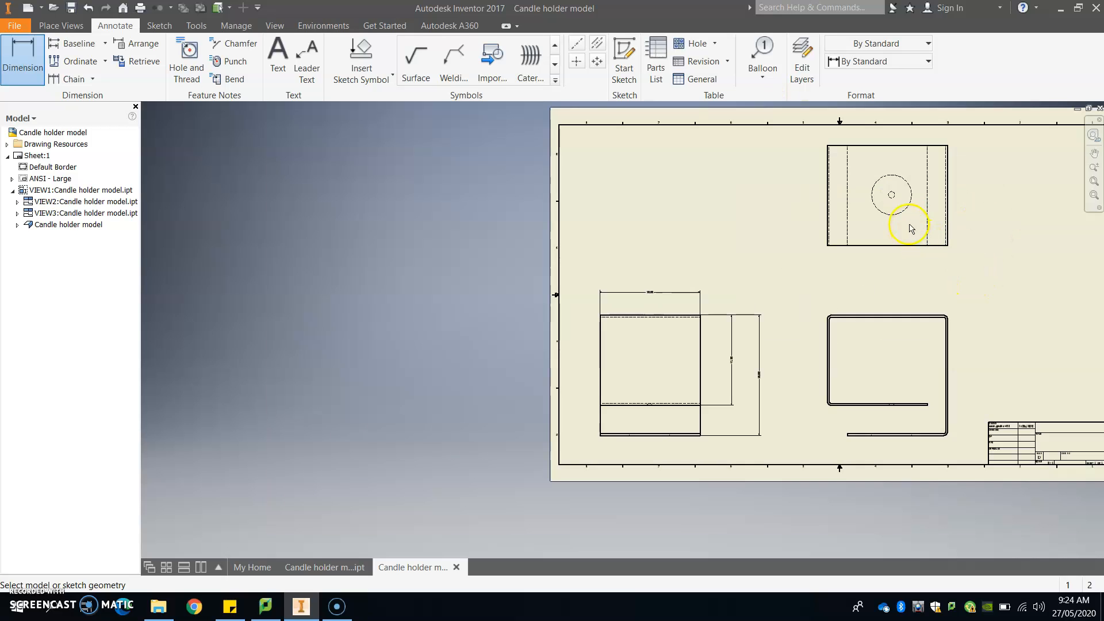
scroll(911, 228, down, 5)
click(882, 203)
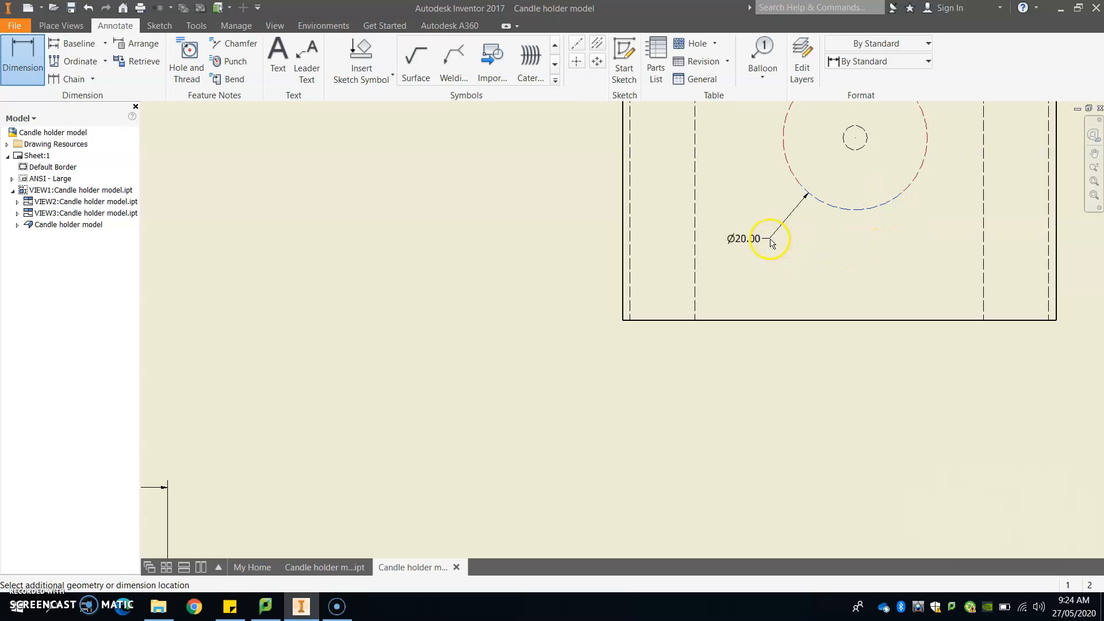
click(771, 241)
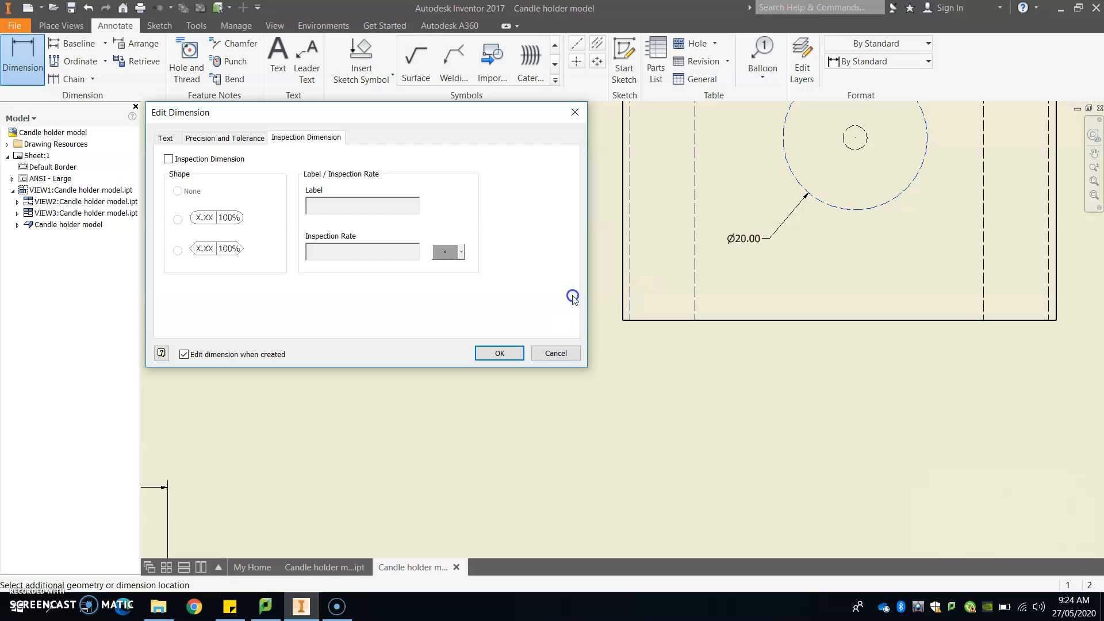
click(504, 354)
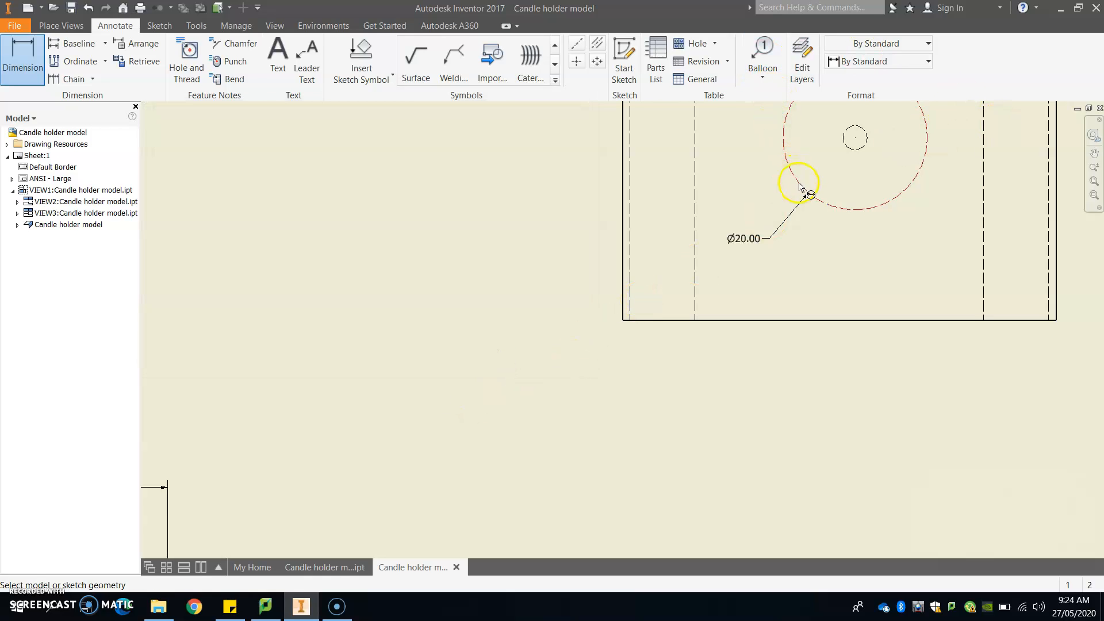
Dimension the upper view's overall width between its outer side edges, placing the dimension below the view with default settings.
scroll(804, 195, up, 3)
scroll(768, 237, down, 6)
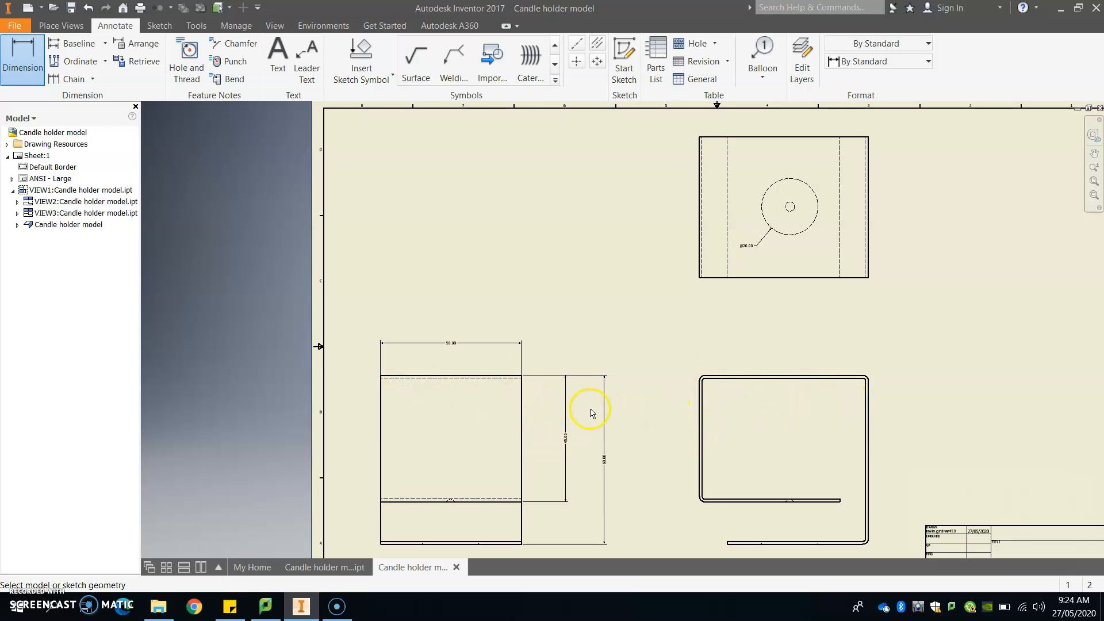
click(699, 276)
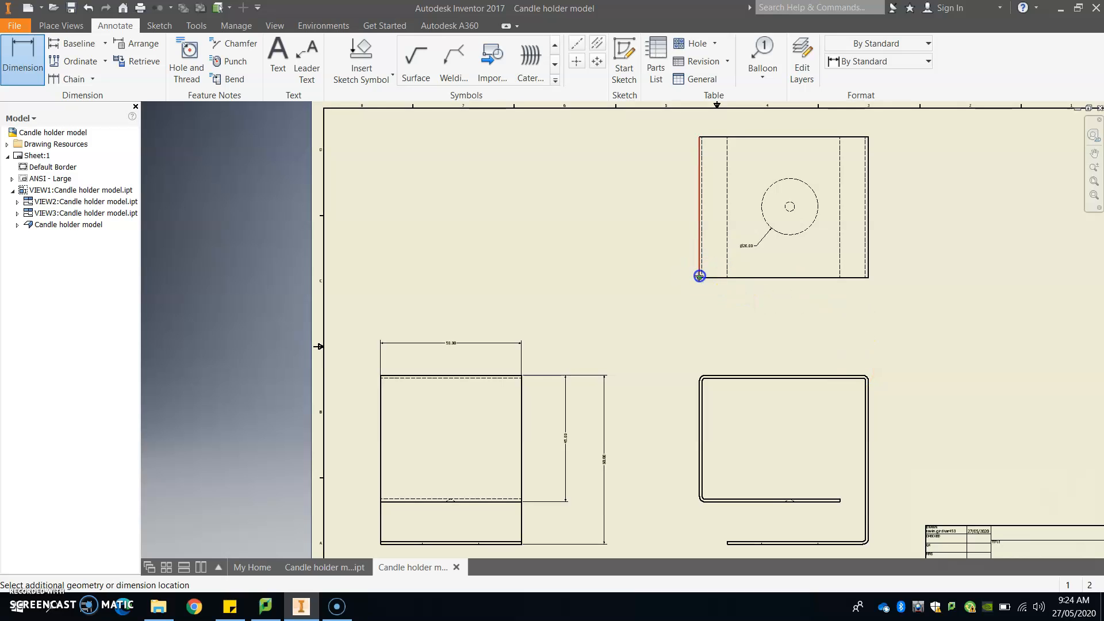
click(867, 276)
click(827, 305)
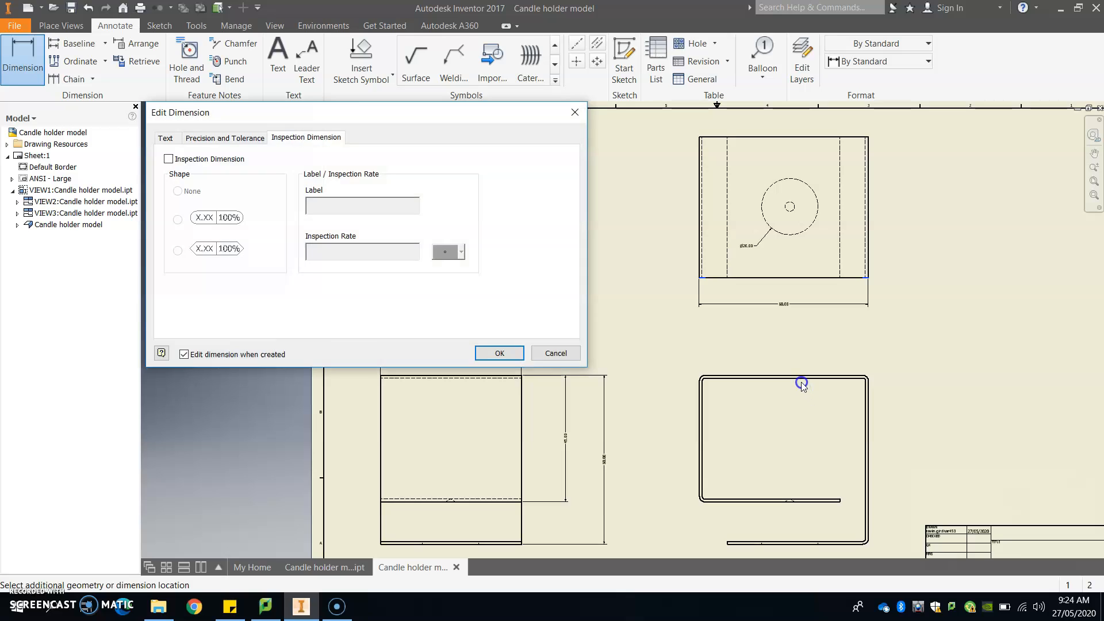
click(497, 350)
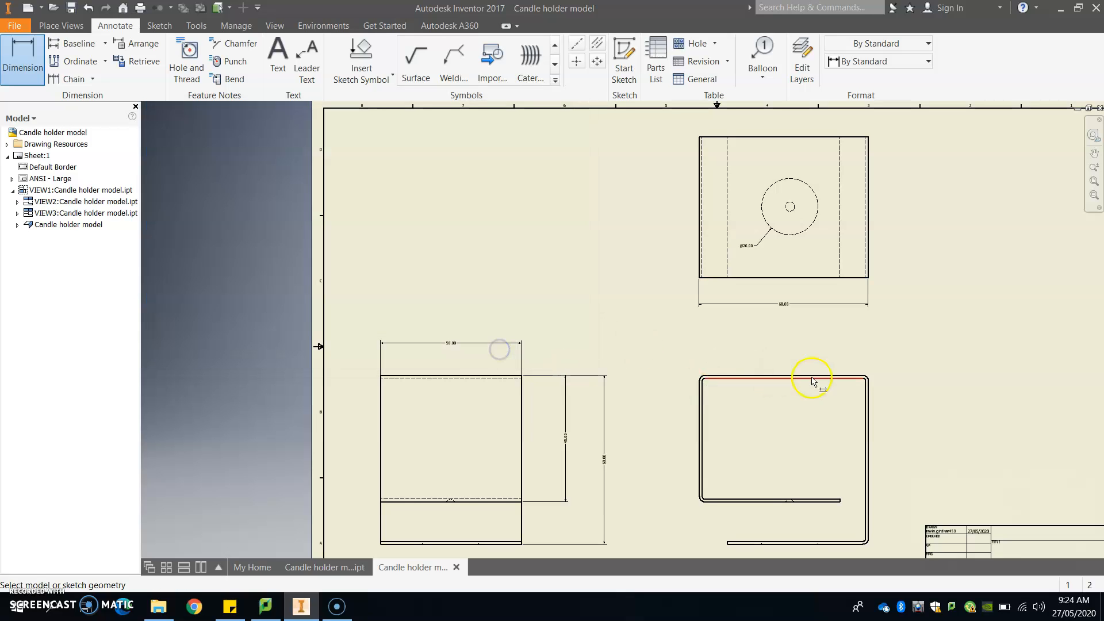